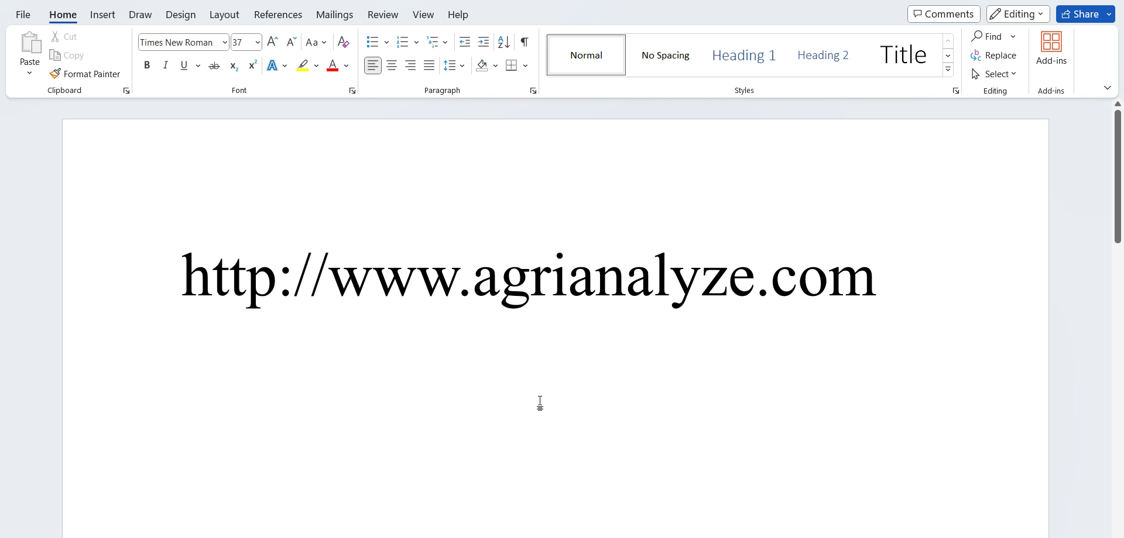
Step: Bring up factorial_data in Excel and check its Nitrogen, Phosphorus, Yield and Plant_Height columns down to row 25
mouse_move(740, 537)
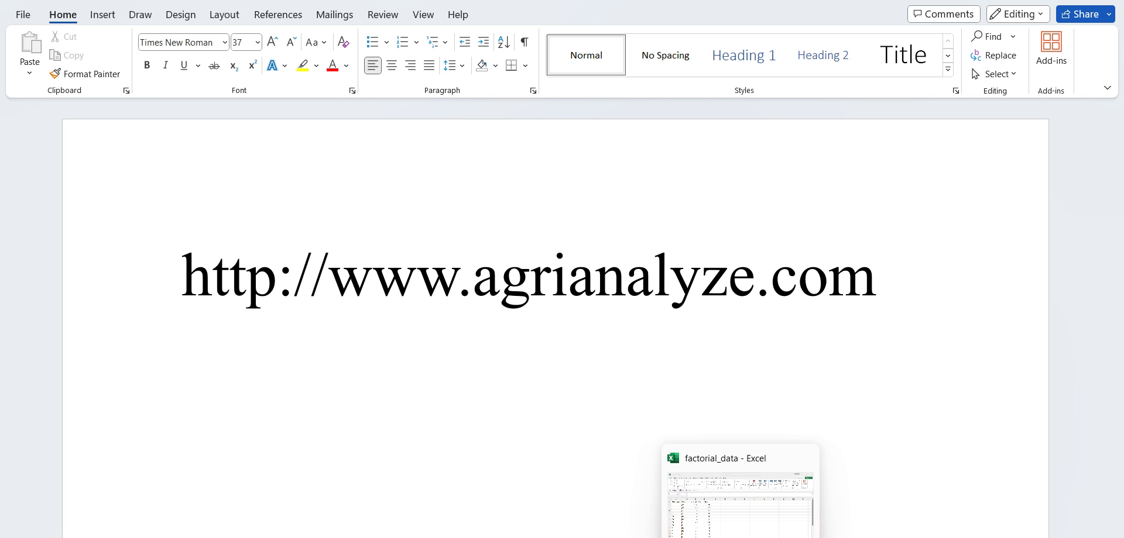
left_click(740, 503)
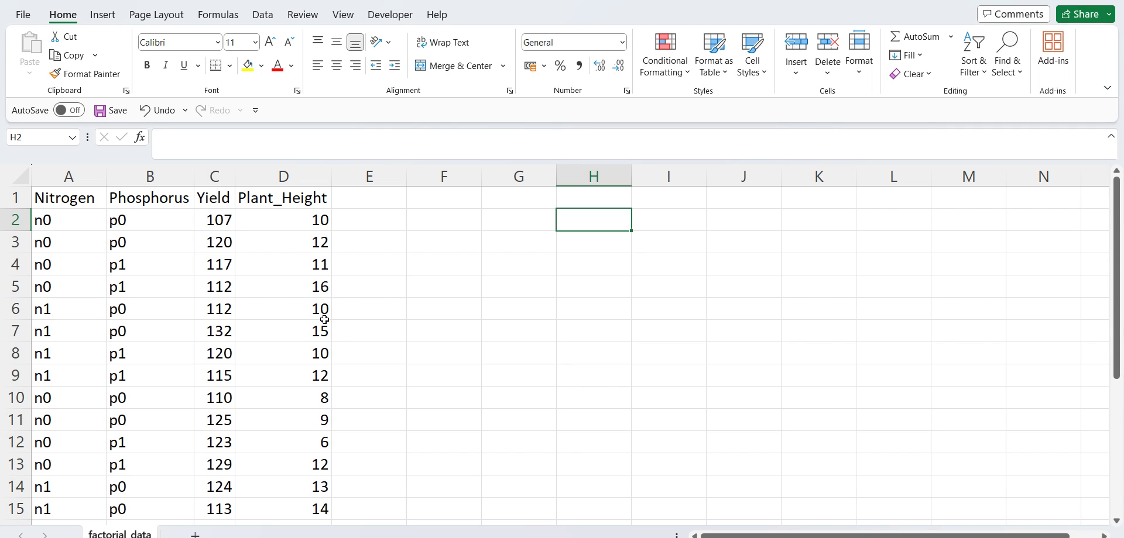
left_click(83, 200)
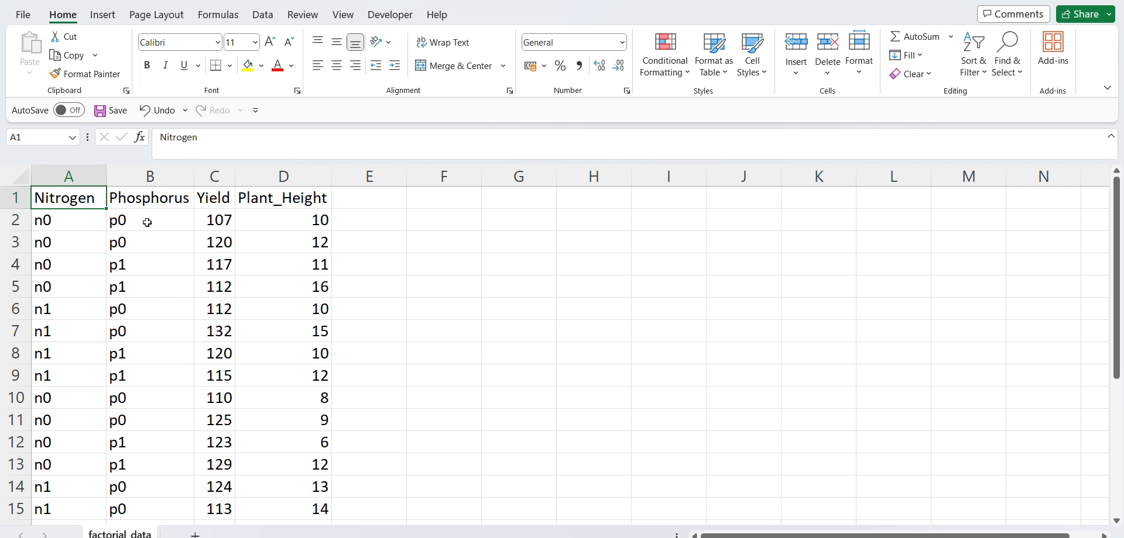
left_click(141, 203)
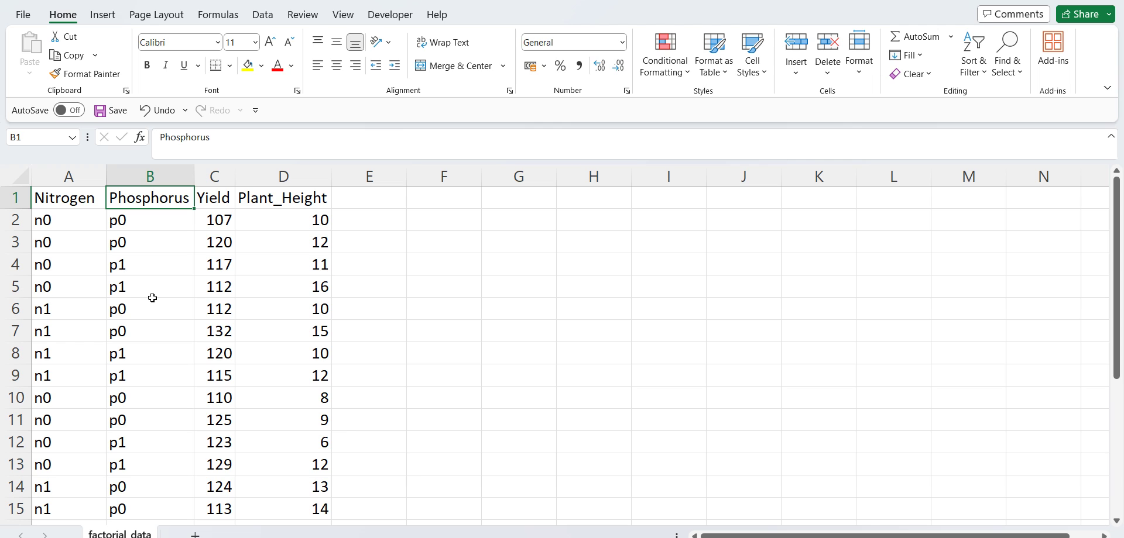
left_click(203, 197)
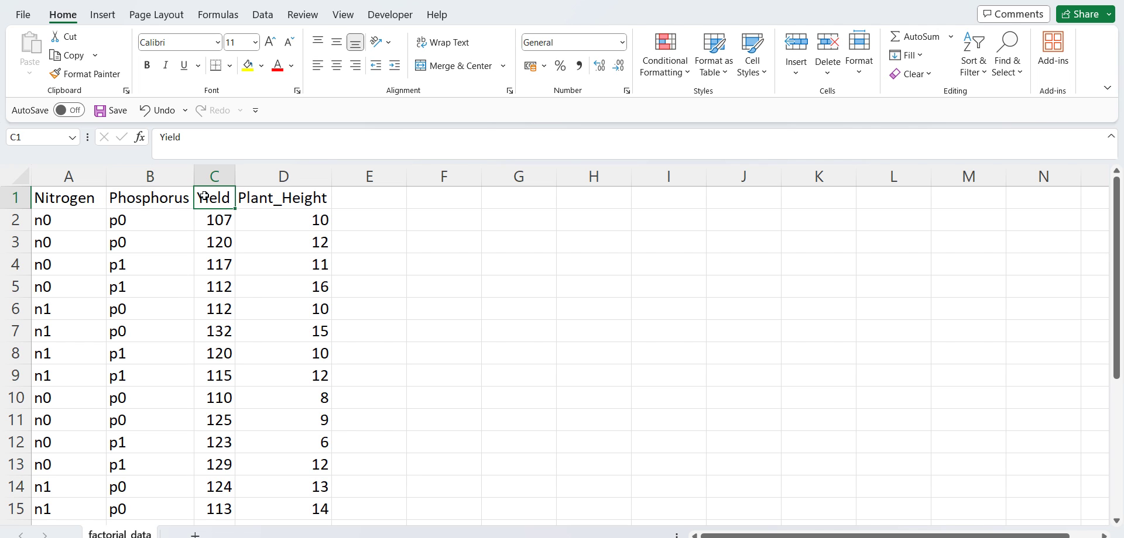
left_click(270, 201)
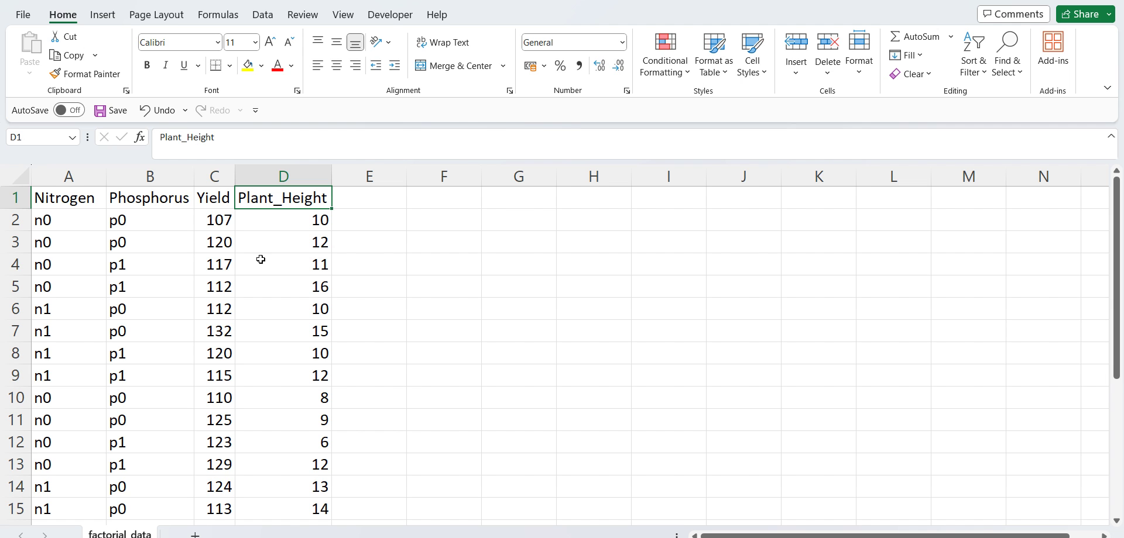
scroll(245, 281, "down", 6)
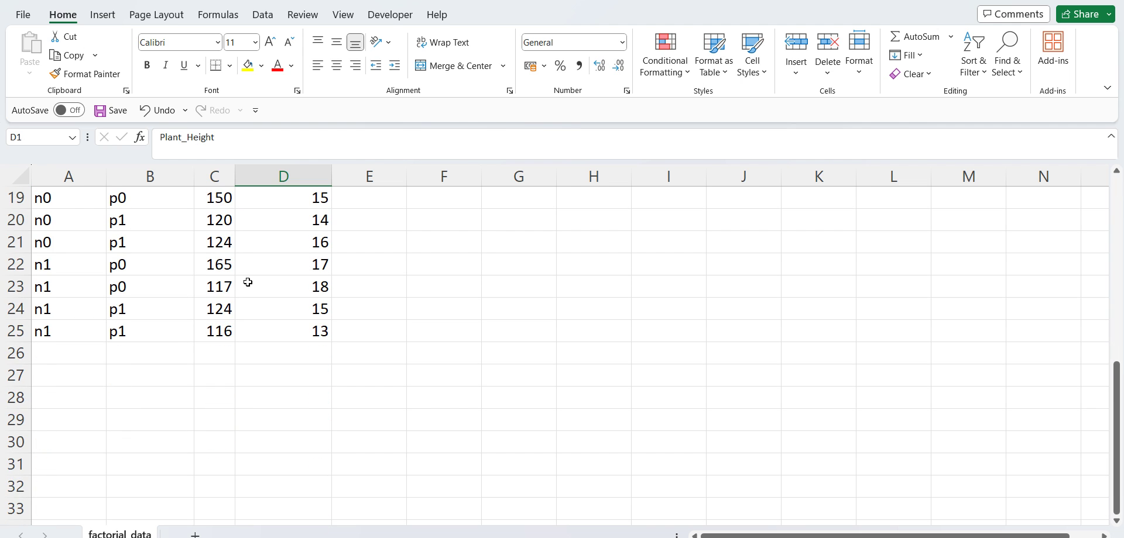
scroll(247, 283, "up", 6)
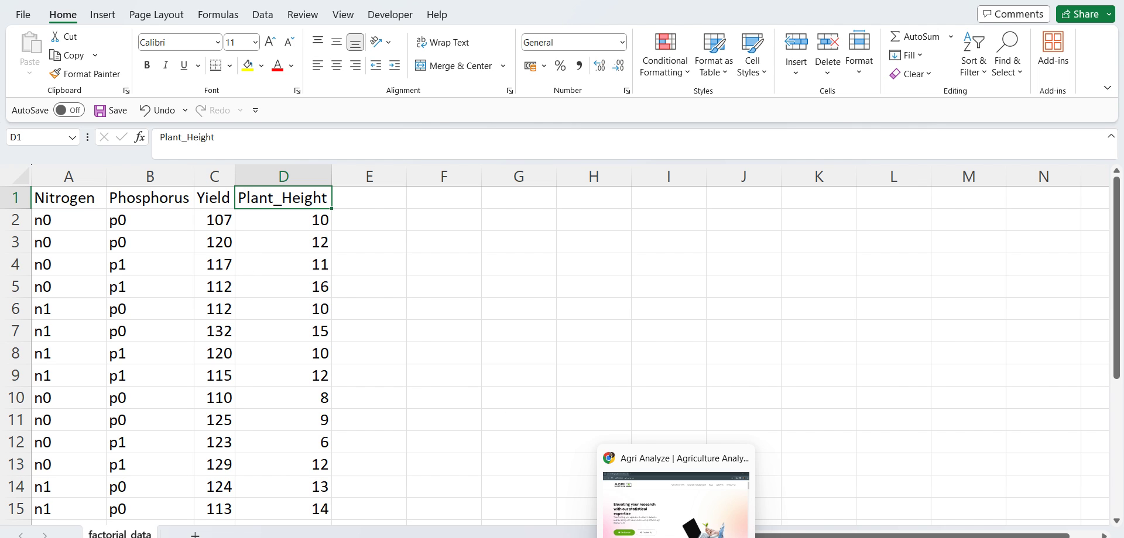
Step: In Chrome, reveal the Analytical Tool > Design of Experiments > CRD Analysis menu on agrianalyze.com
left_click(677, 494)
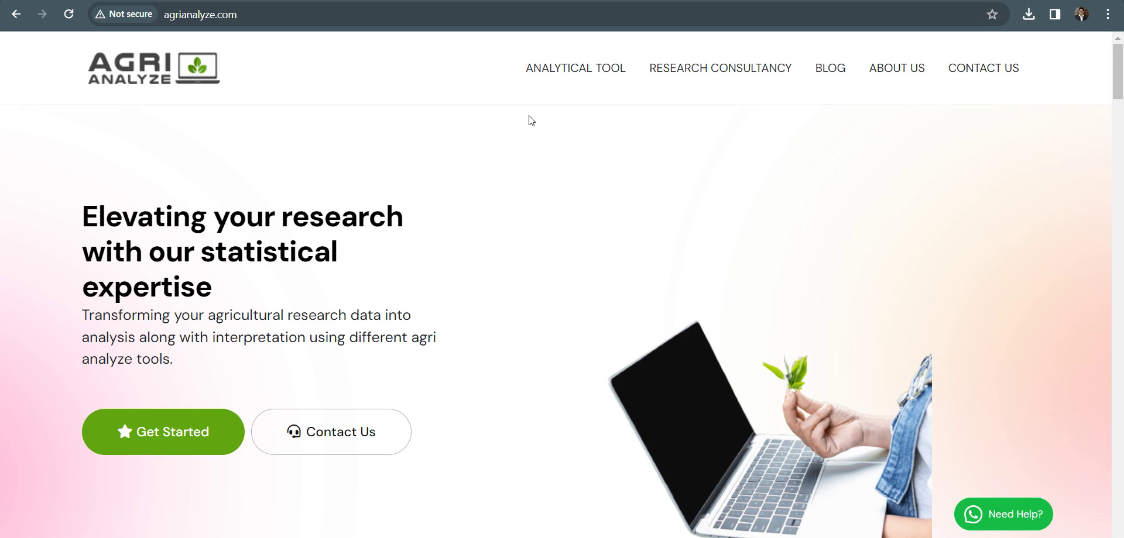
mouse_move(557, 74)
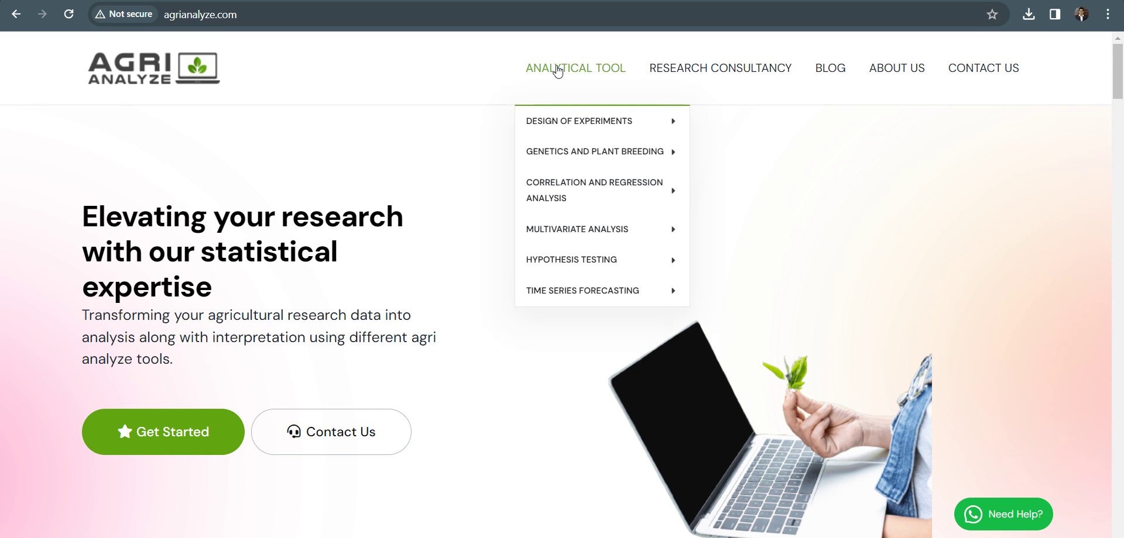
mouse_move(570, 122)
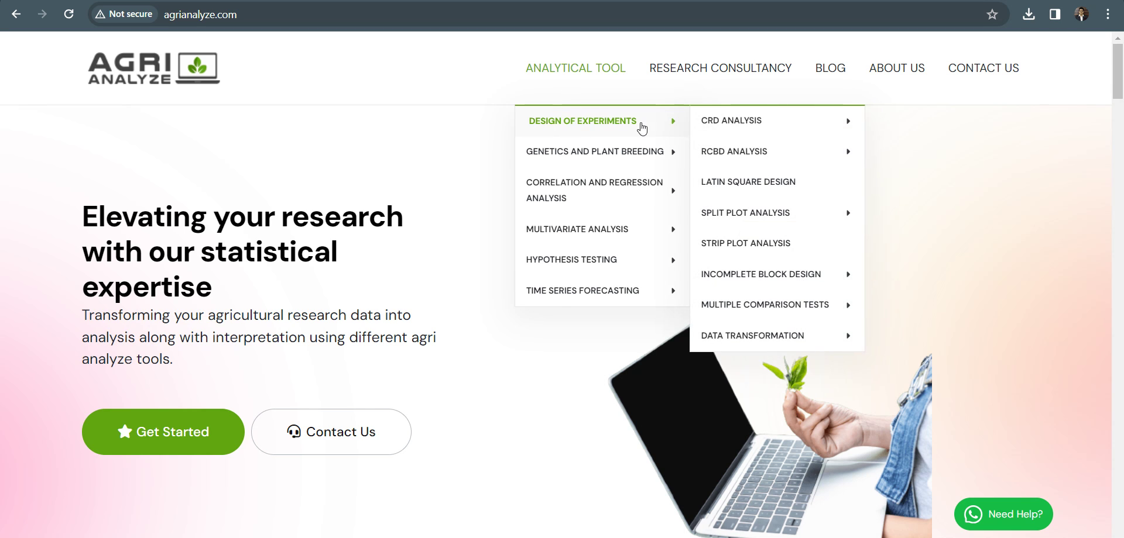
mouse_move(704, 125)
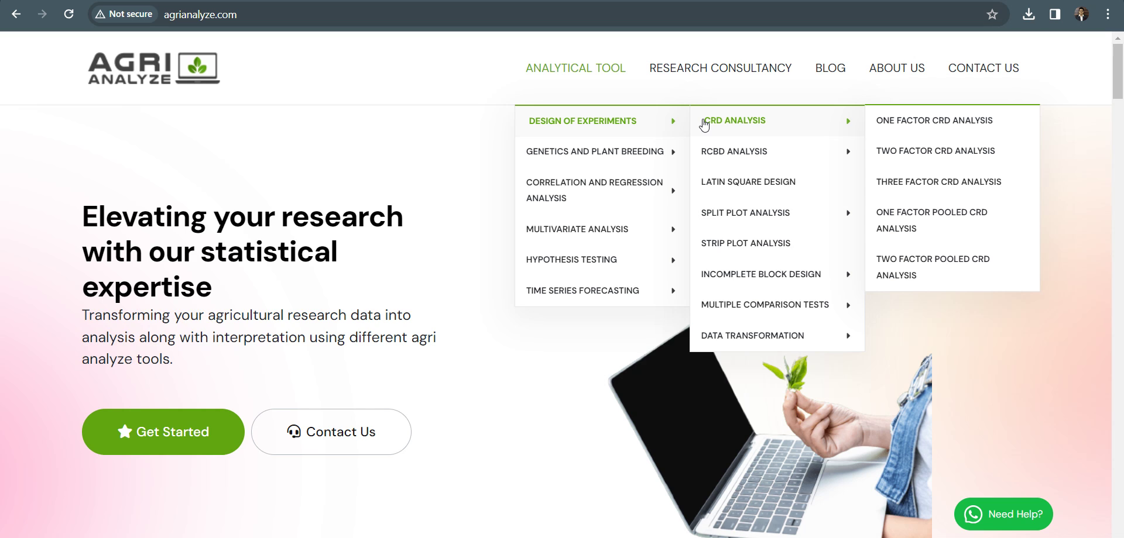
Step: Go to Two Factor CRD Analysis and upload factorial_data.csv, confirming the success message
left_click(920, 157)
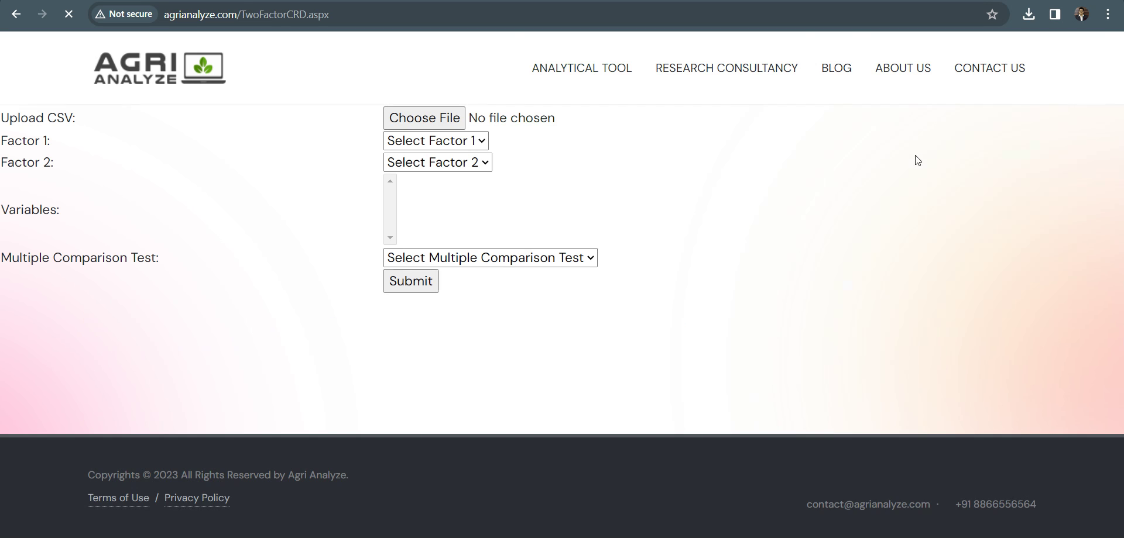
left_click(456, 119)
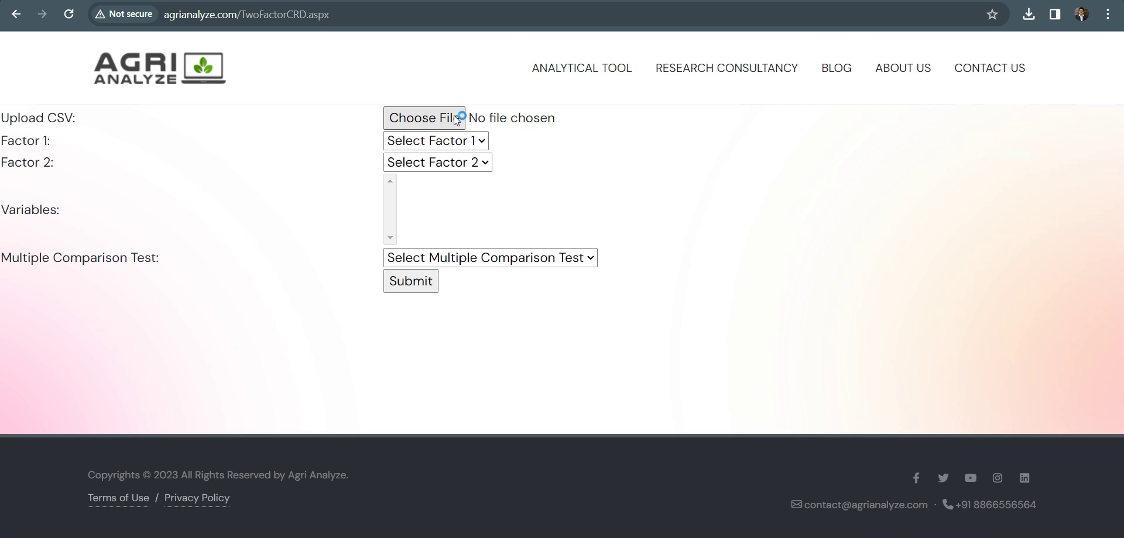
scroll(357, 375, "down", 2)
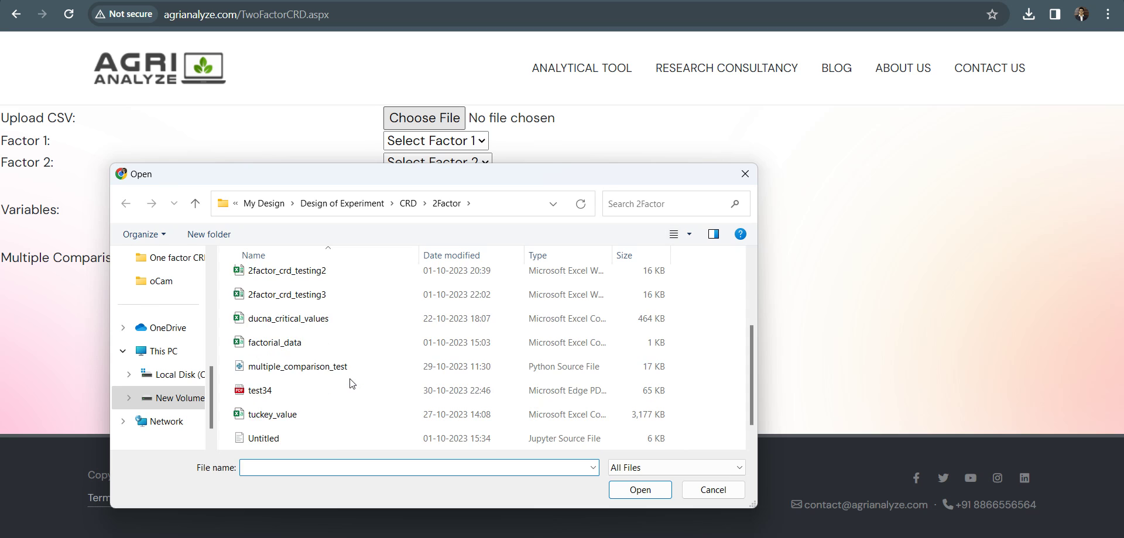
left_click(336, 344)
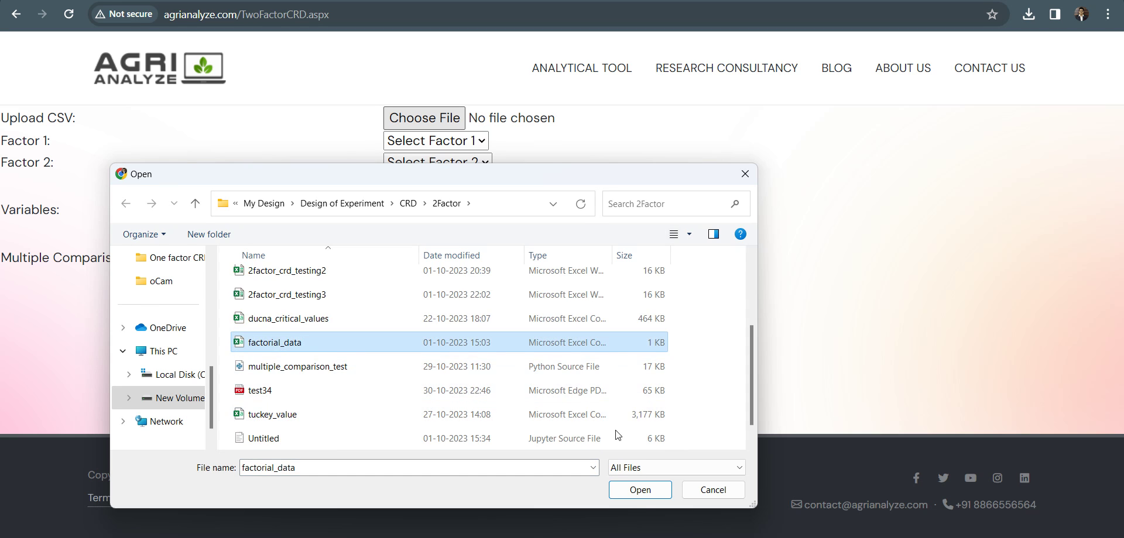
left_click(633, 495)
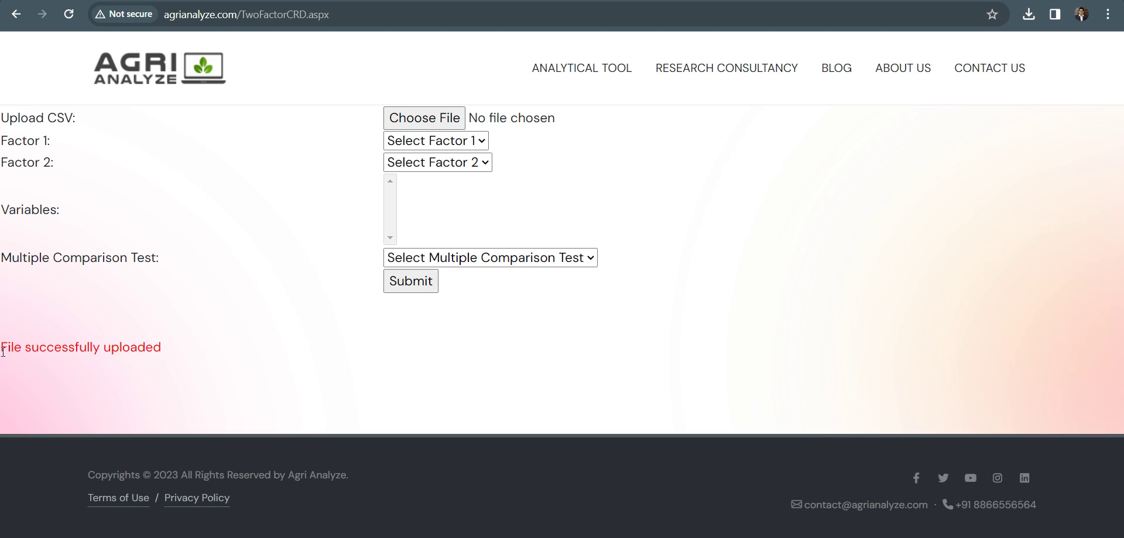
left_click_drag(1, 346, 184, 355)
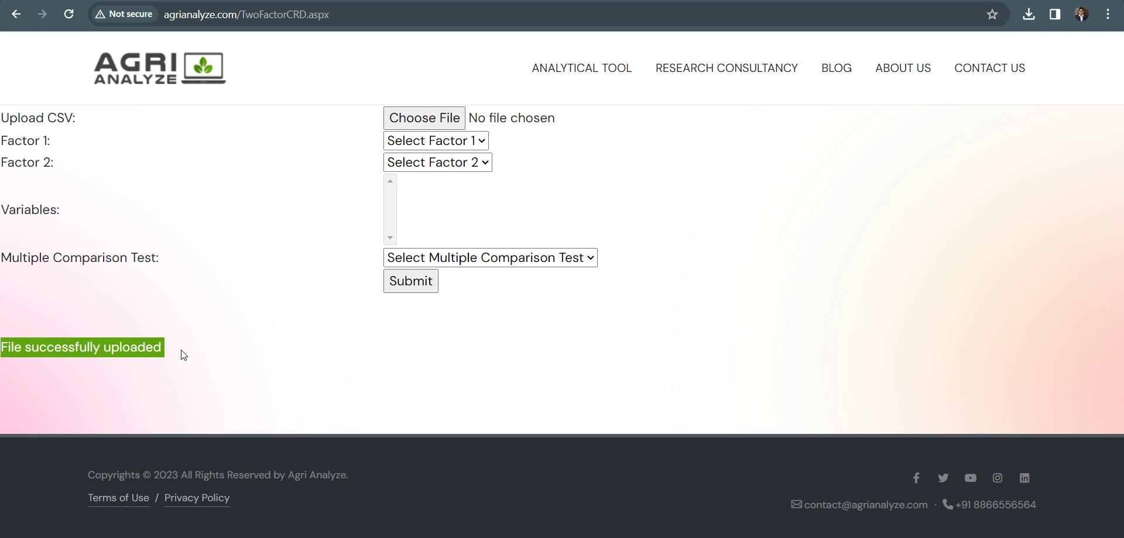
Step: Set Nitrogen as the first factor and Phosphorus as the second factor
left_click(422, 142)
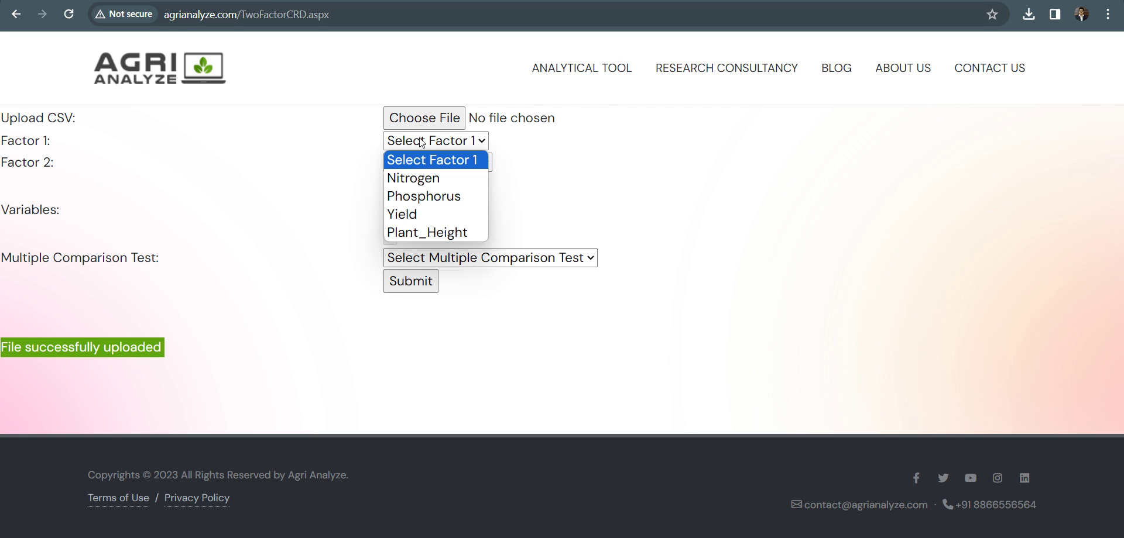
left_click(417, 176)
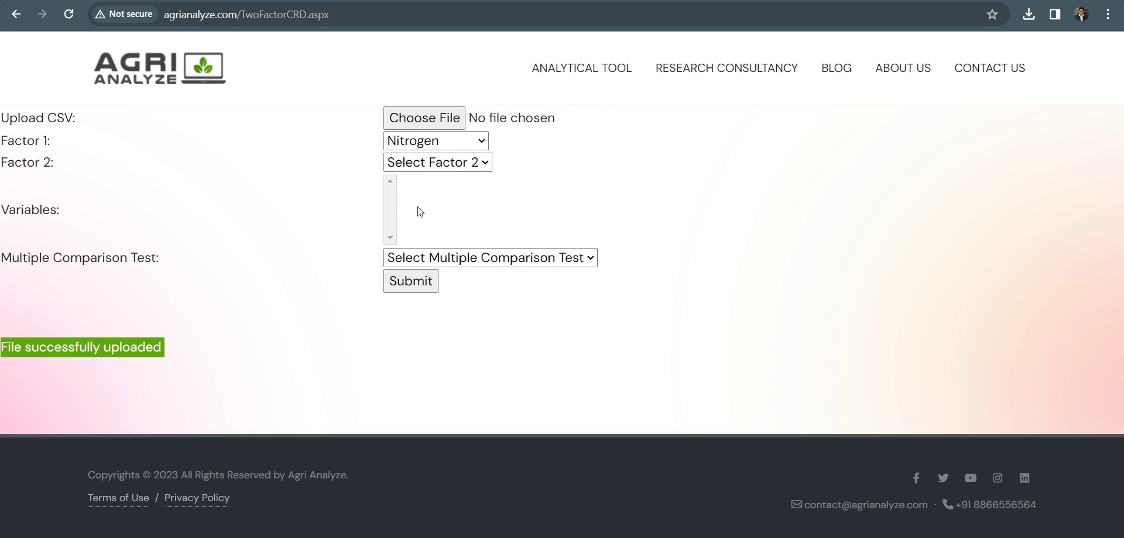
left_click(423, 164)
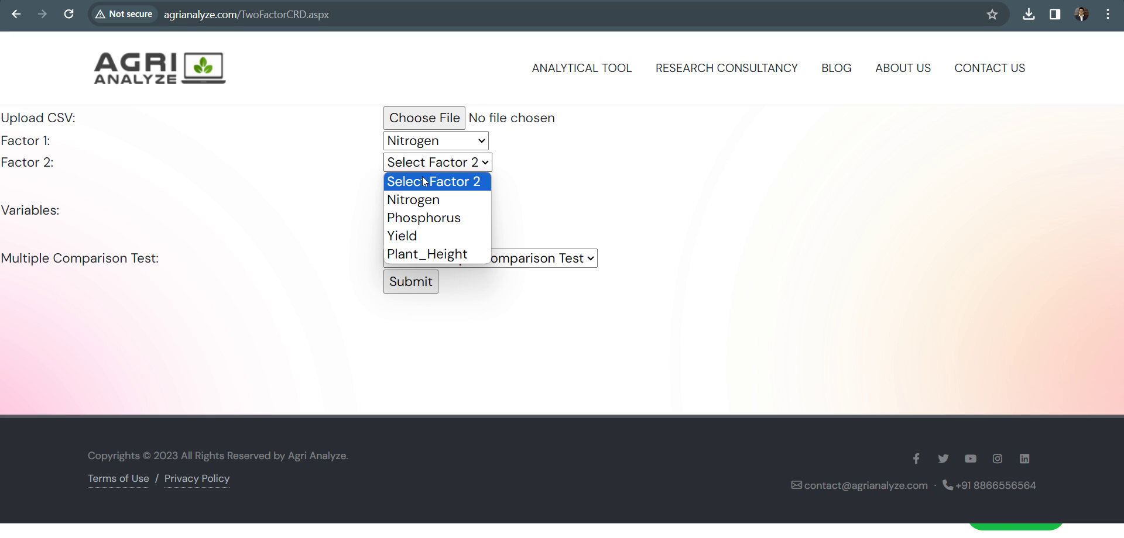
left_click(420, 218)
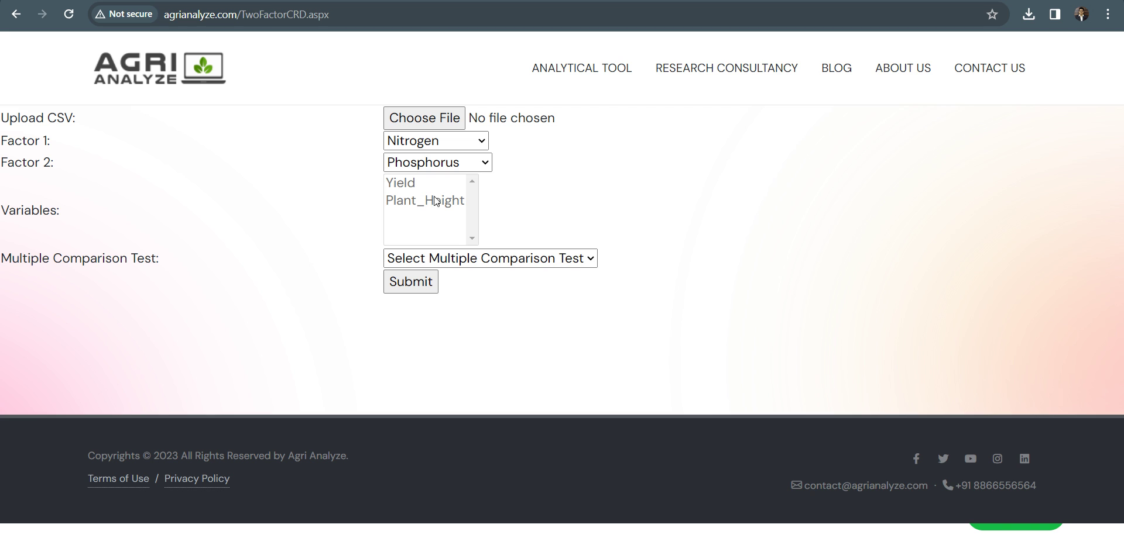
Step: Choose Duncan's multiple range Test as the comparison test and submit the settings
left_click(473, 258)
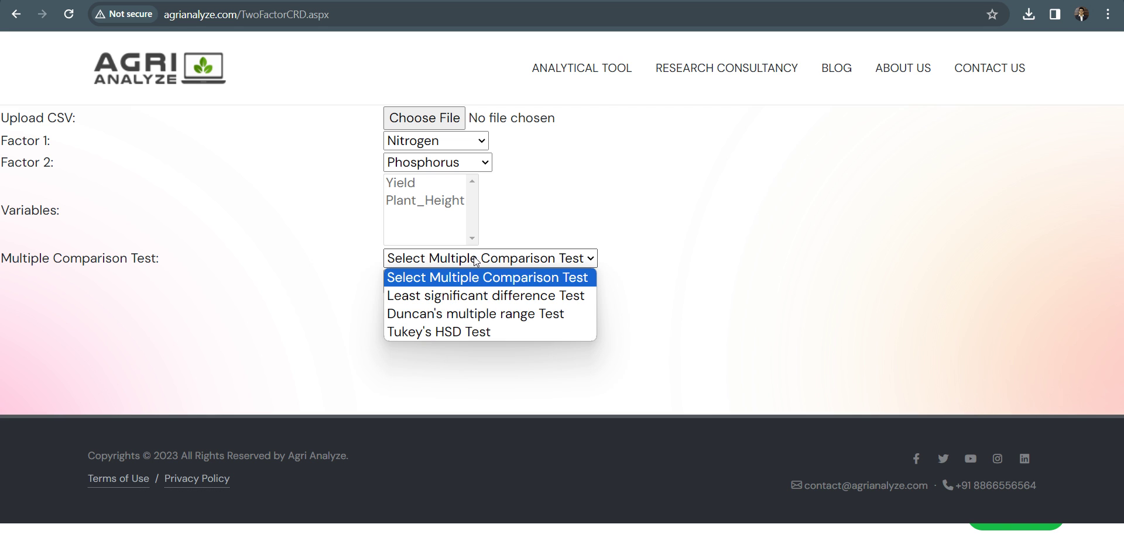
left_click(460, 334)
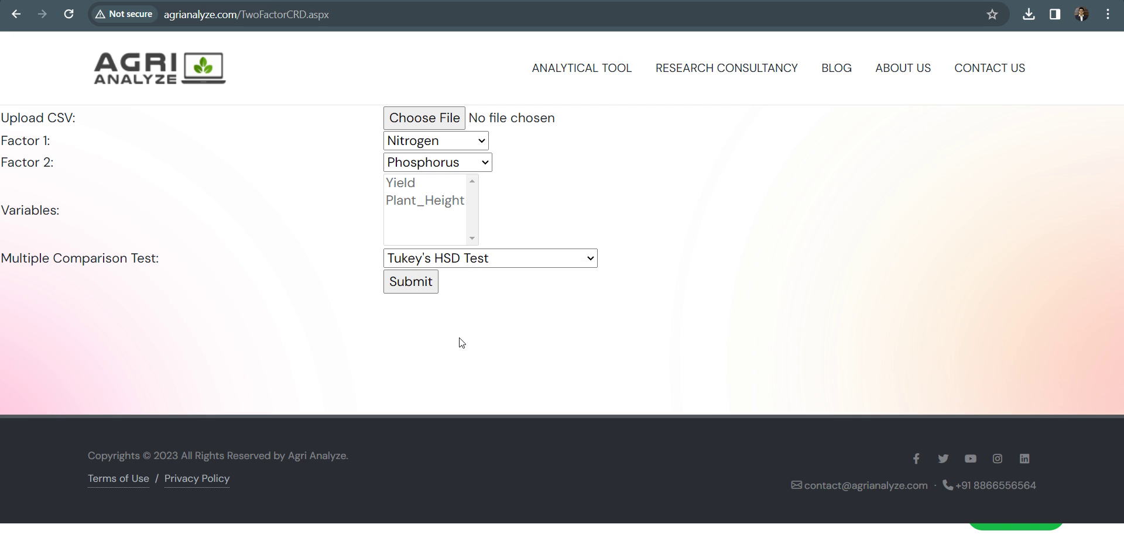
left_click(474, 261)
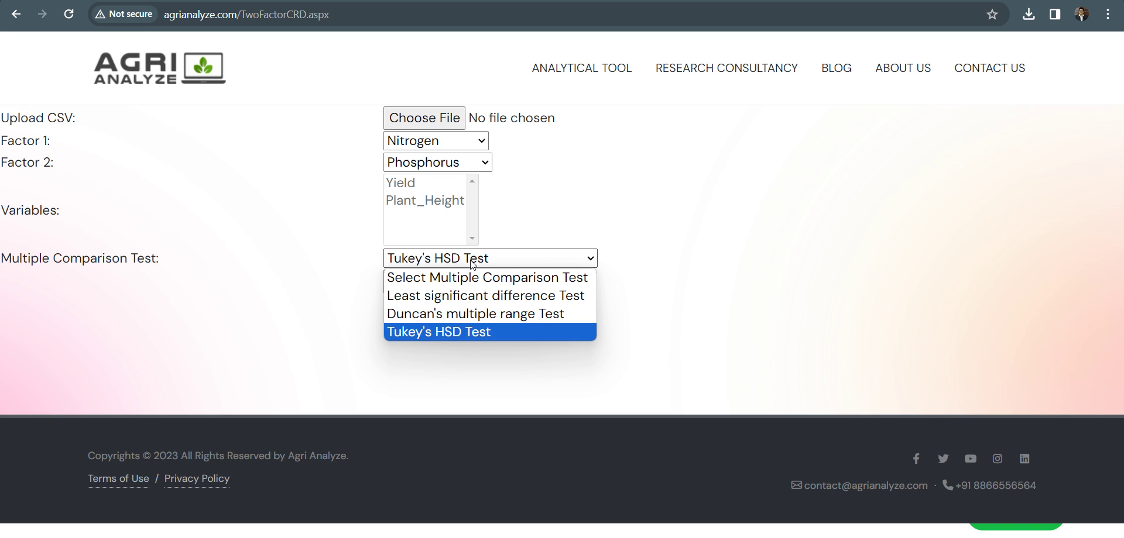
left_click(454, 321)
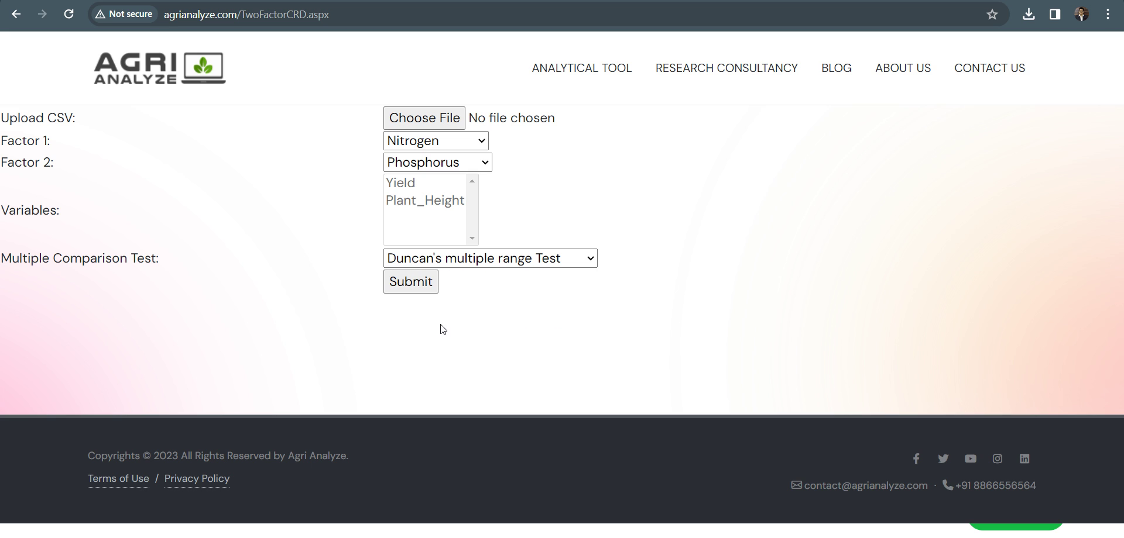
left_click(422, 289)
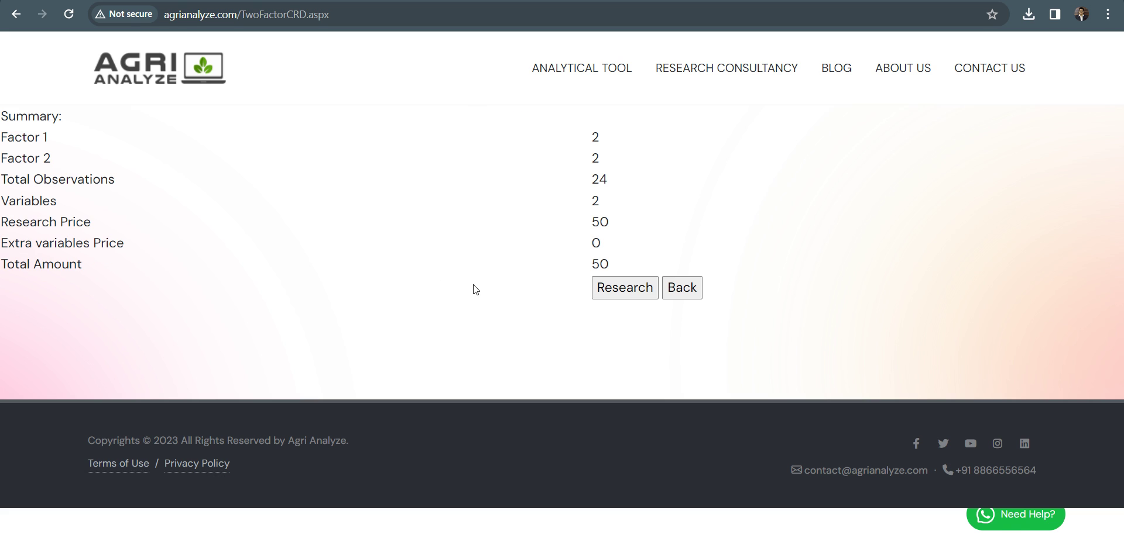
Step: Run Research, download the report PDF keeping the insecure download, and open it
left_click(624, 293)
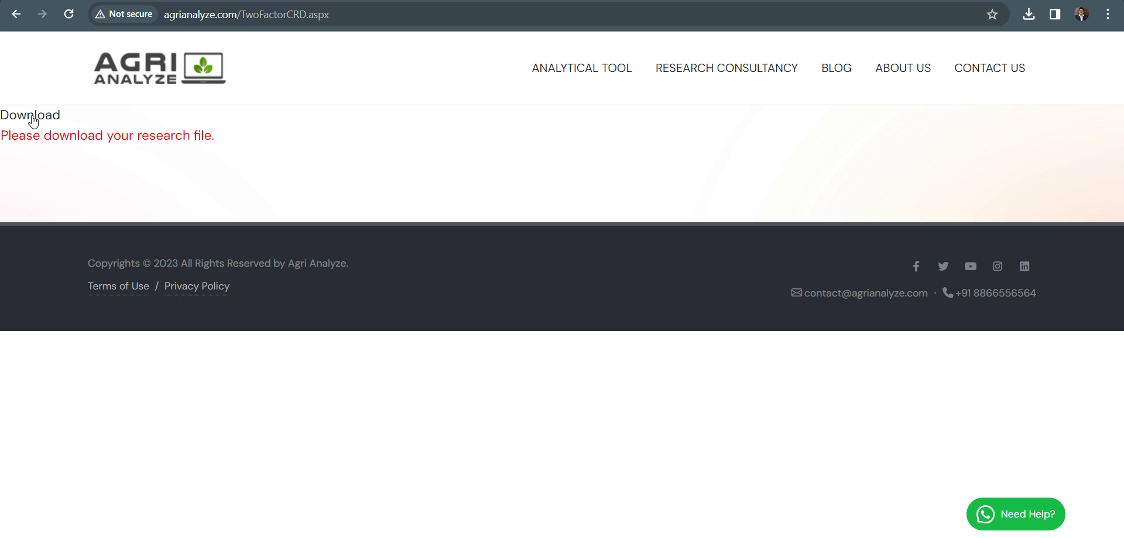
left_click(34, 120)
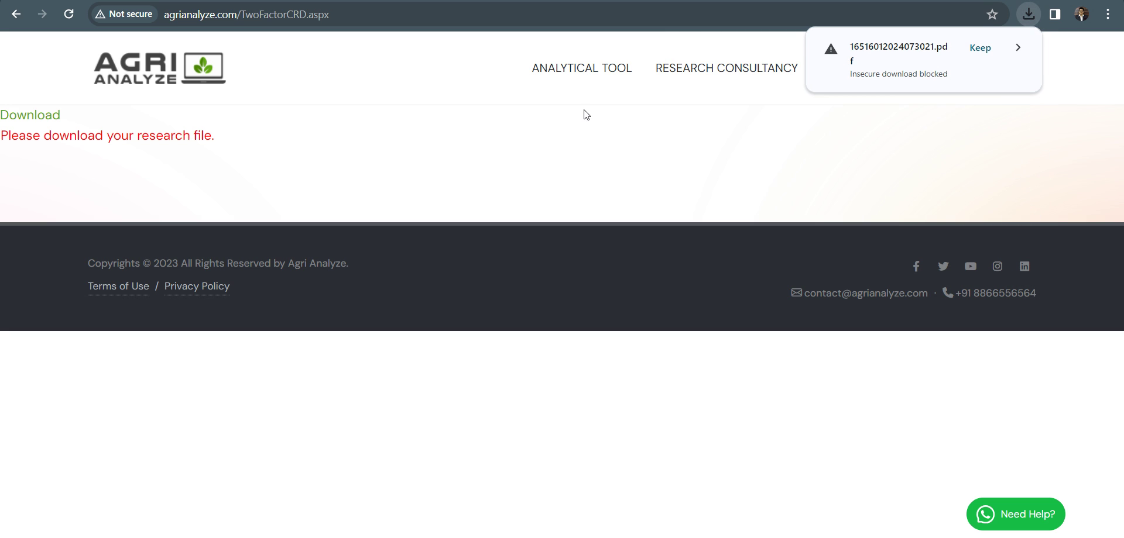
left_click(979, 49)
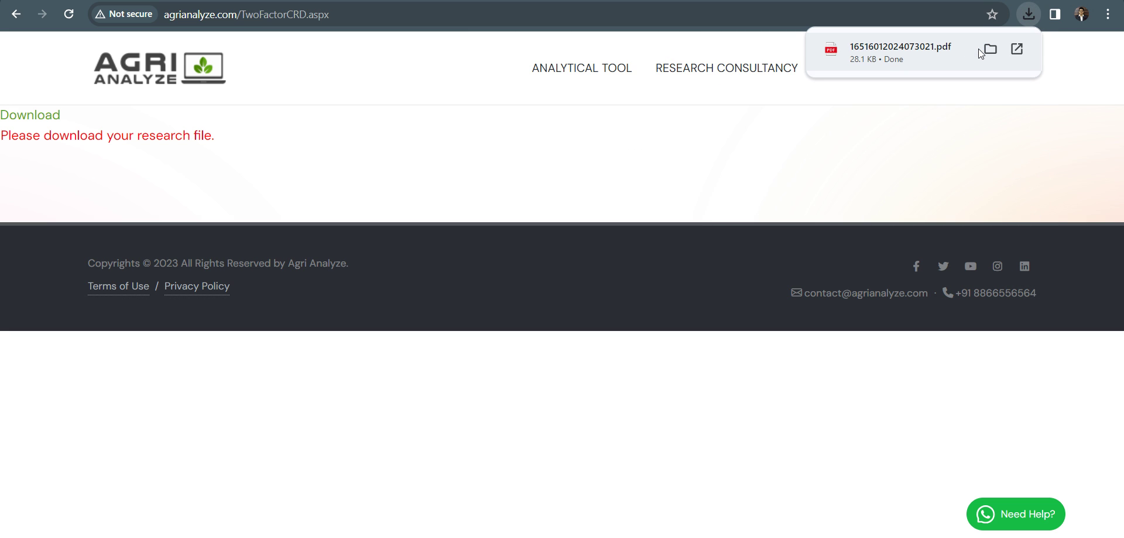
left_click(918, 49)
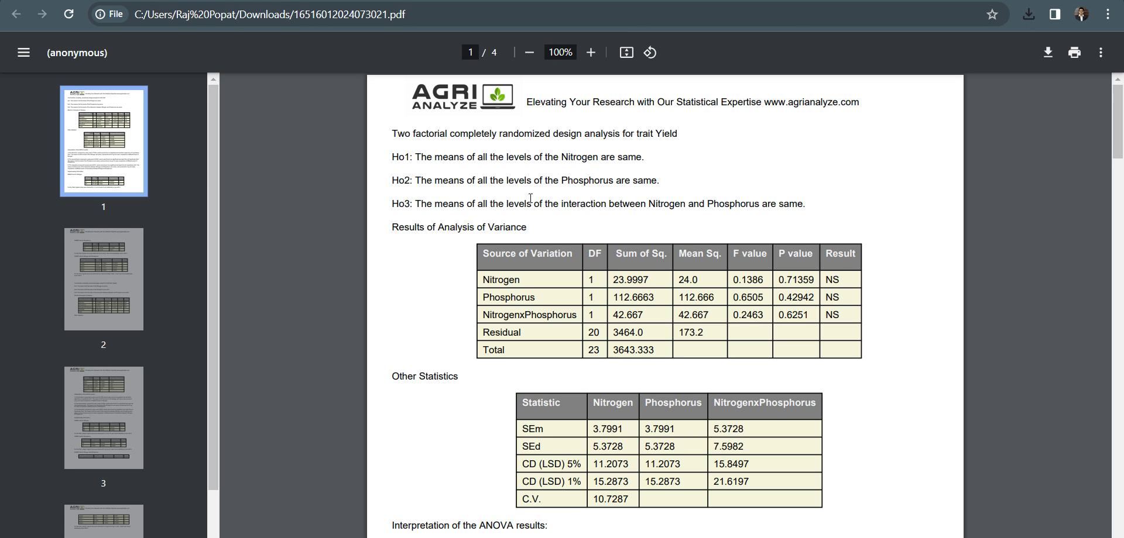
Step: Zoom the report to 150% and highlight the 'analysis for trait Yield' title line
key("ctrl+plus")
key("ctrl+plus")
key("ctrl+plus")
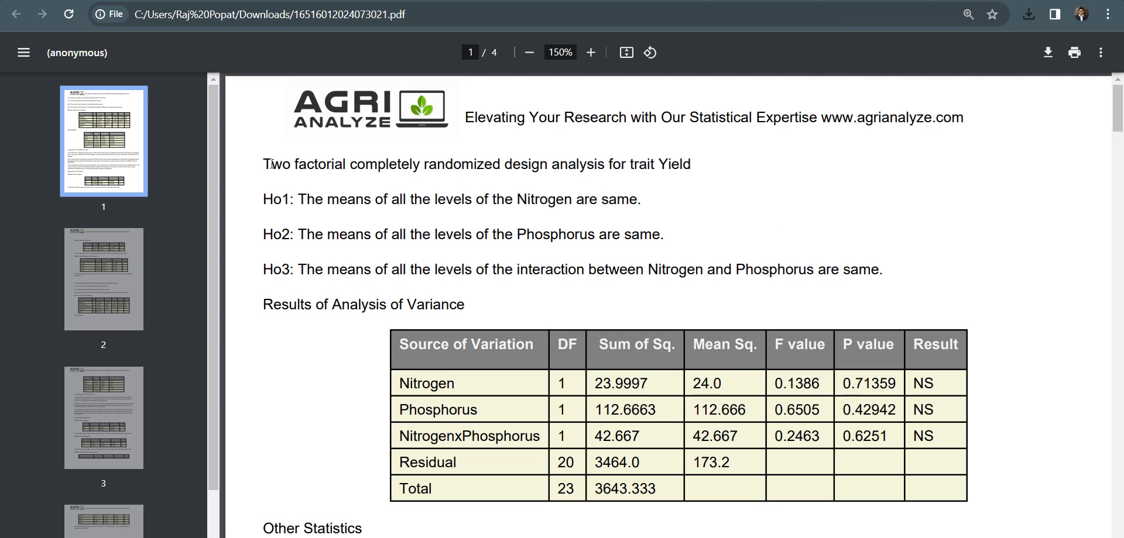
left_click_drag(264, 164, 692, 163)
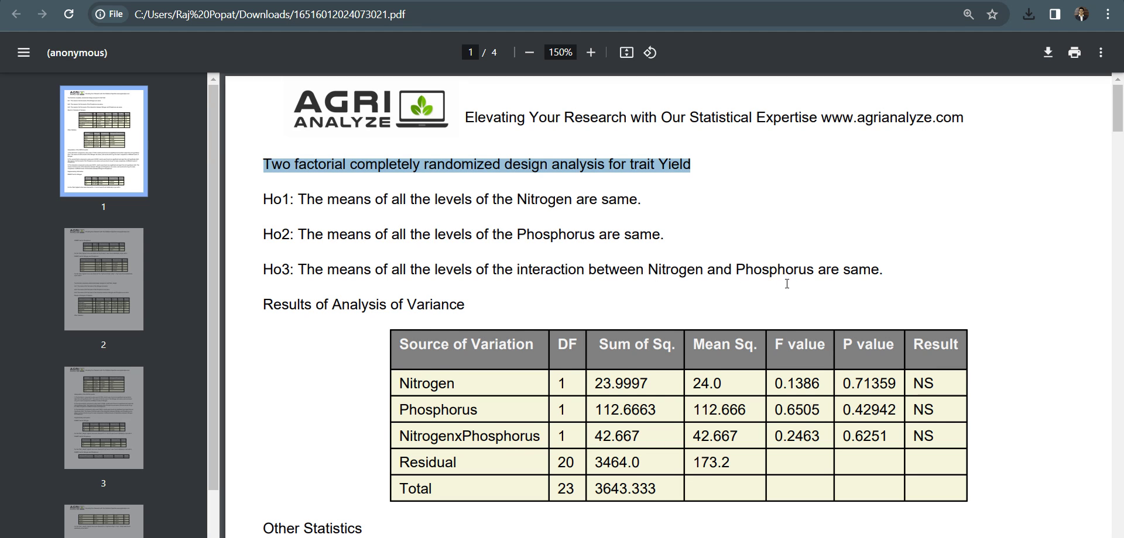
Step: Highlight the Nitrogen P value 0.71359 in the Yield ANOVA, then reach the Other Statistics table
scroll(786, 284, "down", 1)
scroll(787, 281, "down", 1)
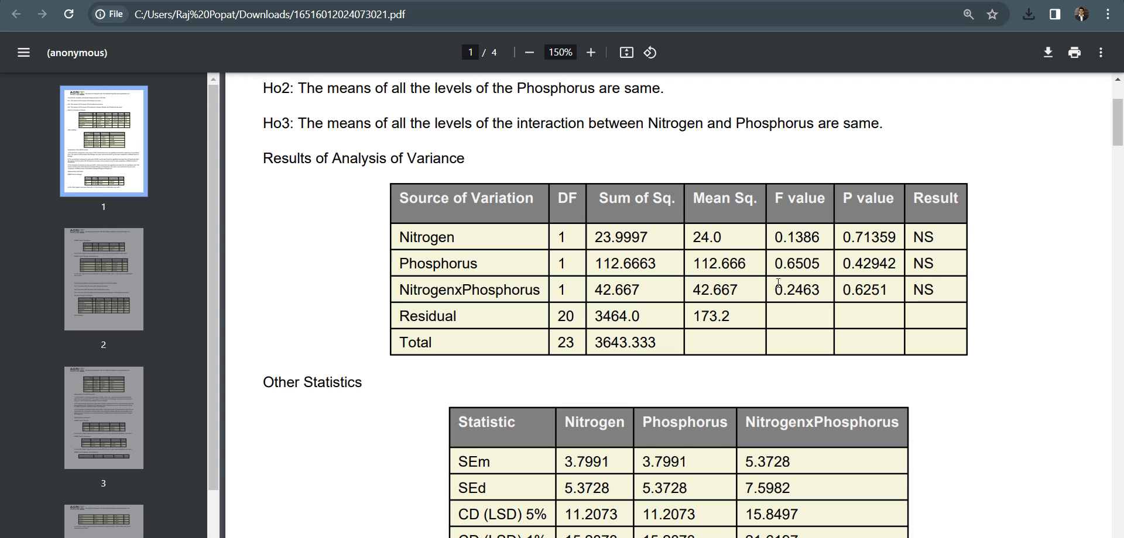
left_click_drag(842, 237, 916, 240)
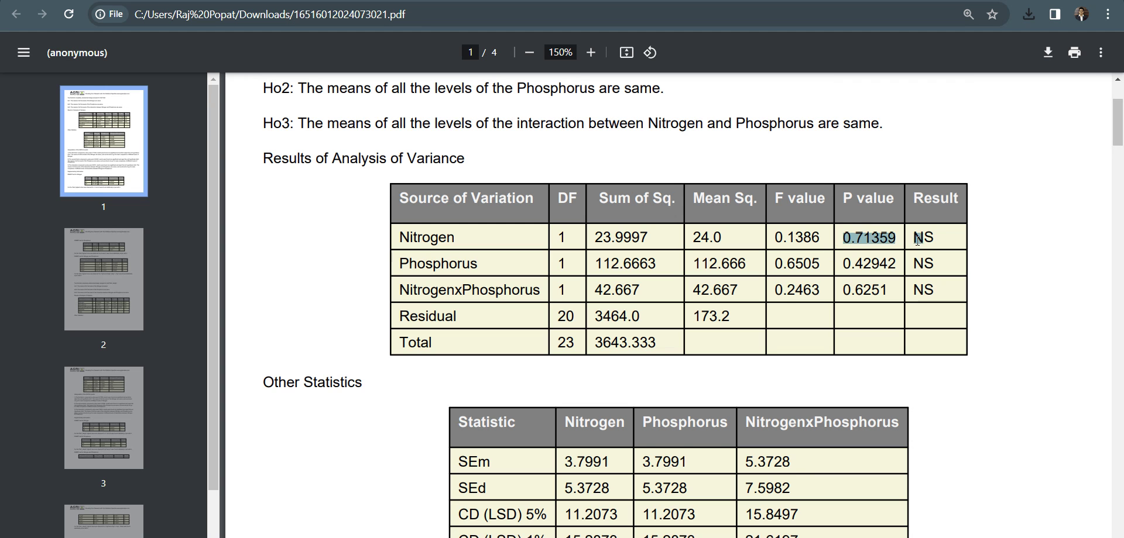
scroll(600, 329, "down", 3)
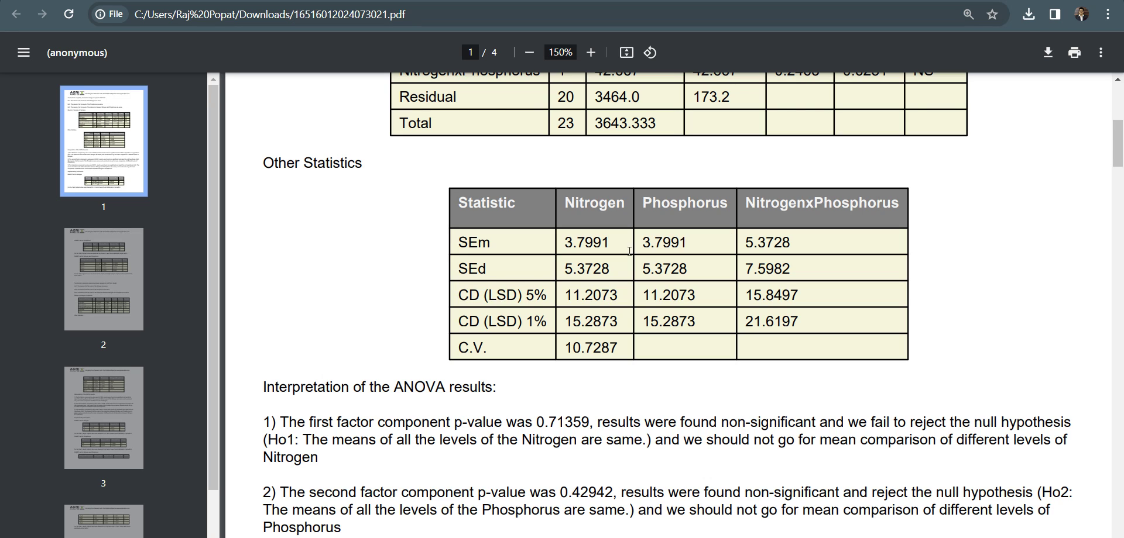
Step: Highlight the key factor in each of the three interpretation statements, then reach the Nitrogen DNMRT table
scroll(591, 265, "down", 4)
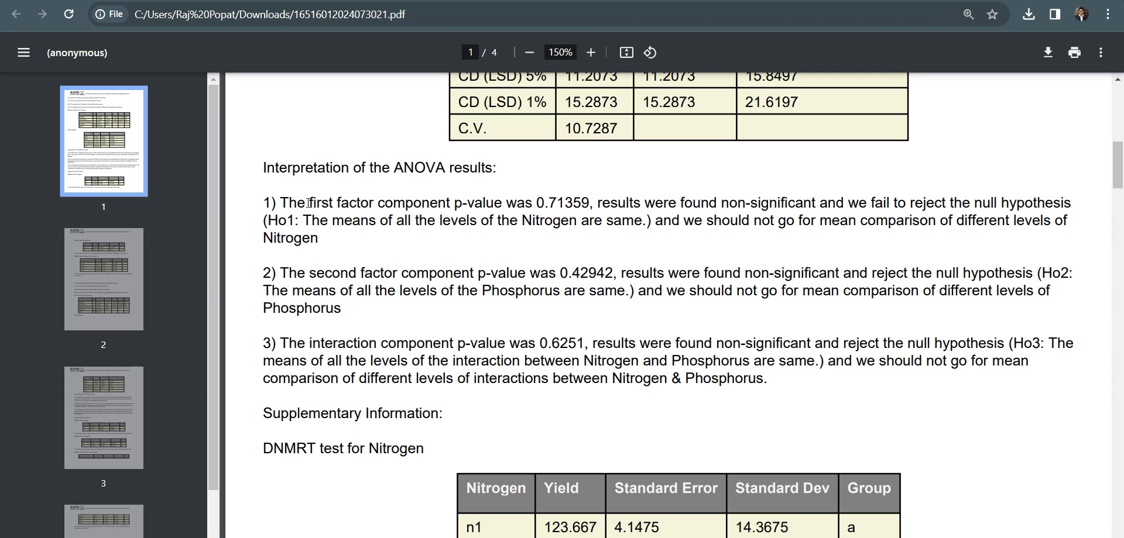
left_click_drag(297, 202, 362, 204)
left_click_drag(309, 275, 413, 277)
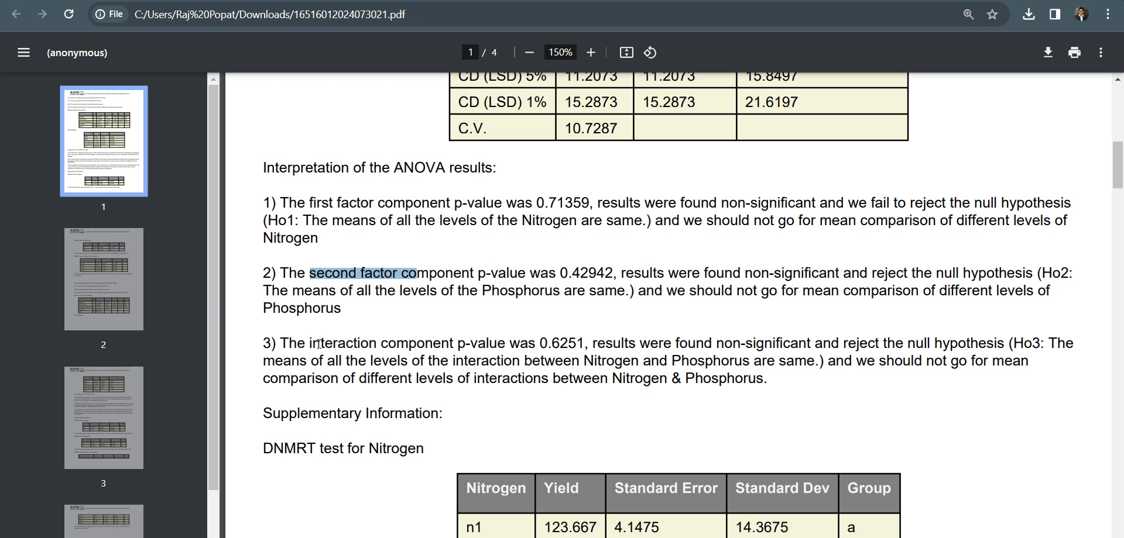
left_click_drag(312, 343, 377, 341)
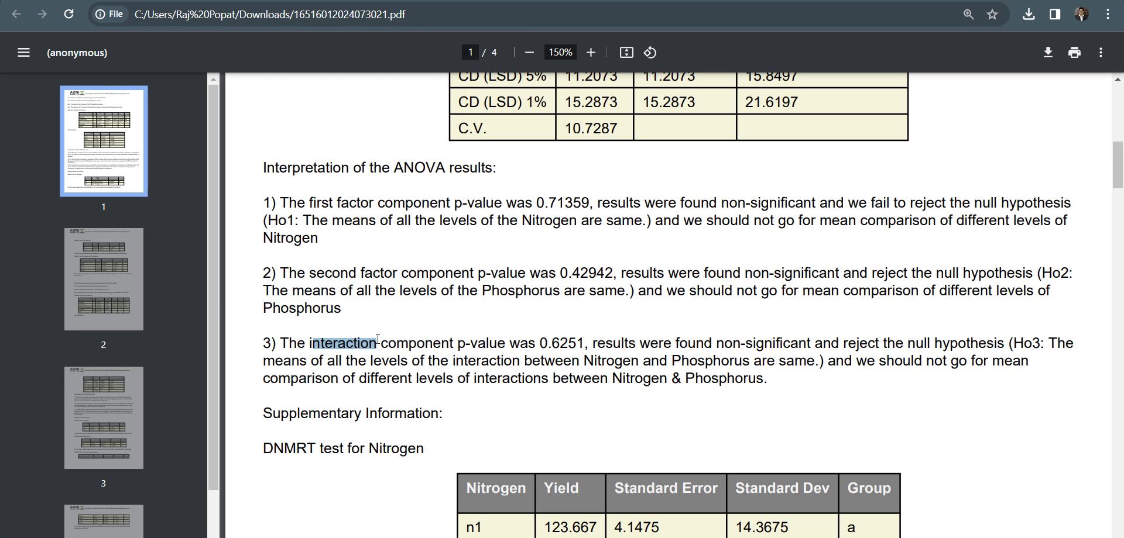
scroll(418, 334, "down", 4)
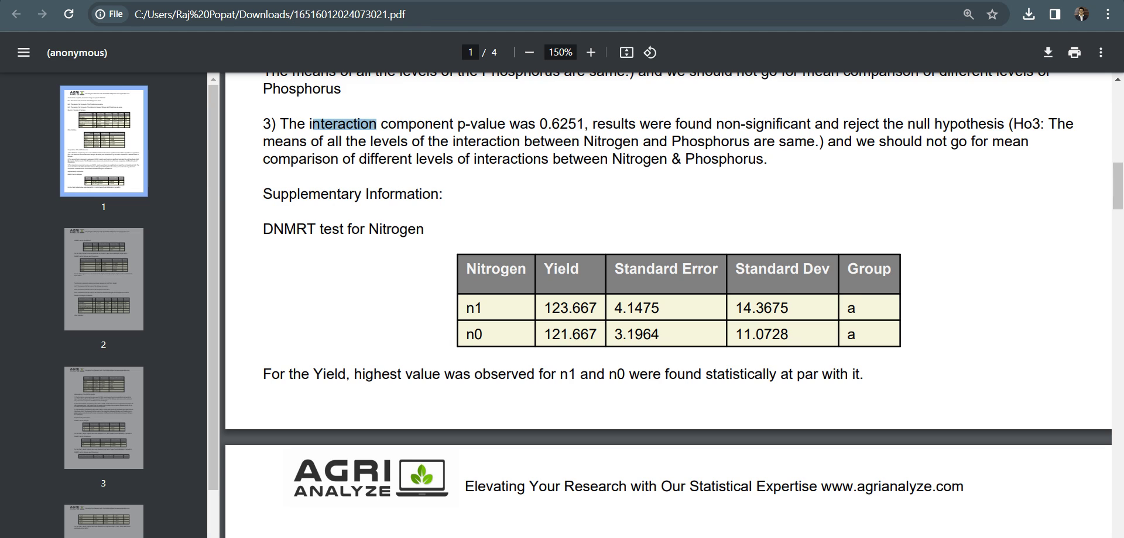
Step: Highlight the headings of the Nitrogen, Phosphorus and interaction DNMRT tables, ending at the Plant_Height ANOVA
scroll(562, 285, "down", 4)
scroll(562, 284, "up", 1)
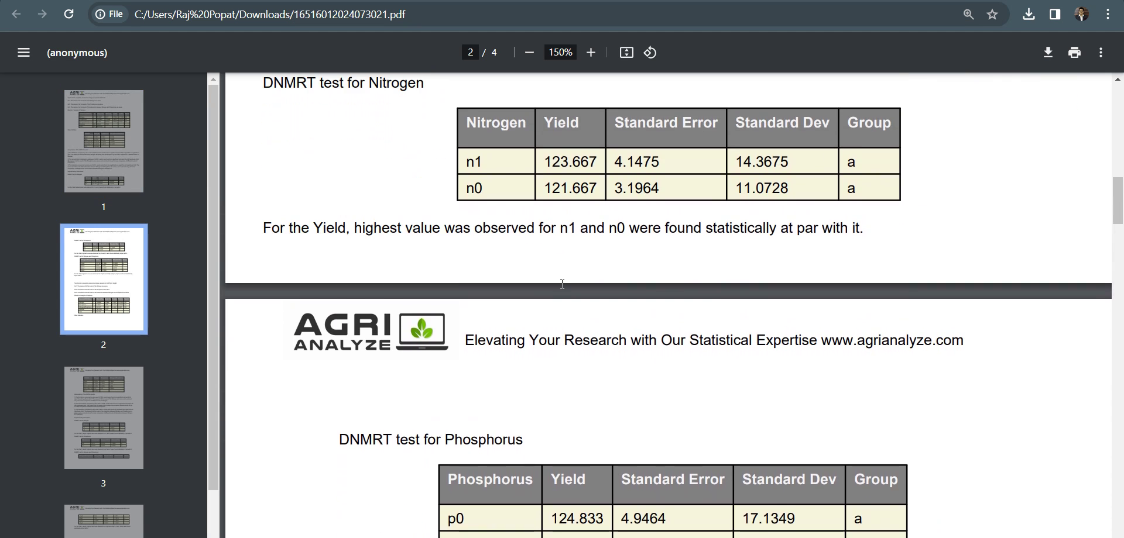
scroll(562, 284, "up", 1)
left_click_drag(369, 156, 435, 154)
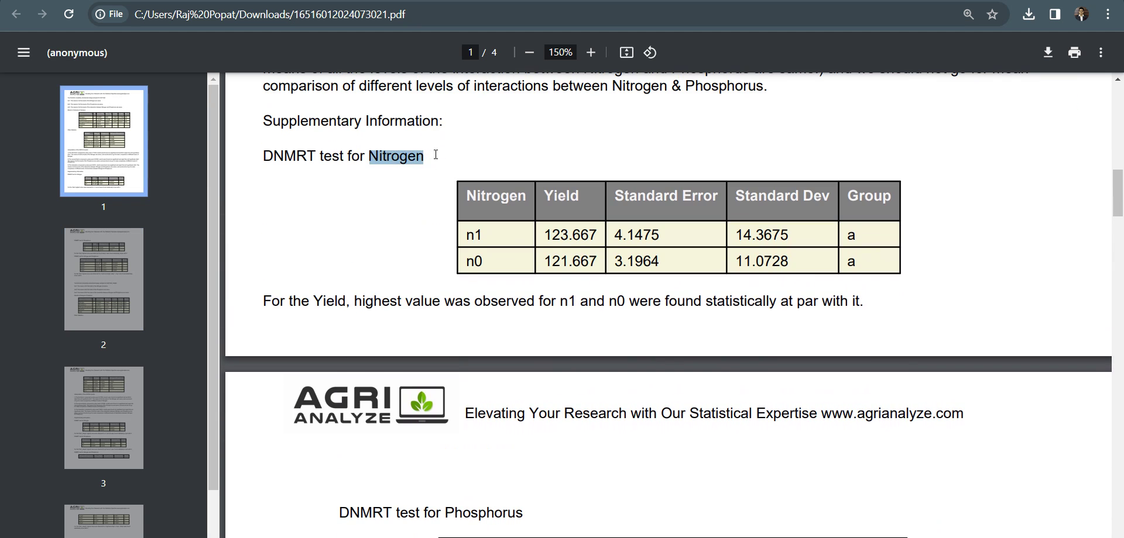
scroll(438, 223, "down", 4)
left_click_drag(446, 220, 523, 221)
scroll(513, 253, "down", 2)
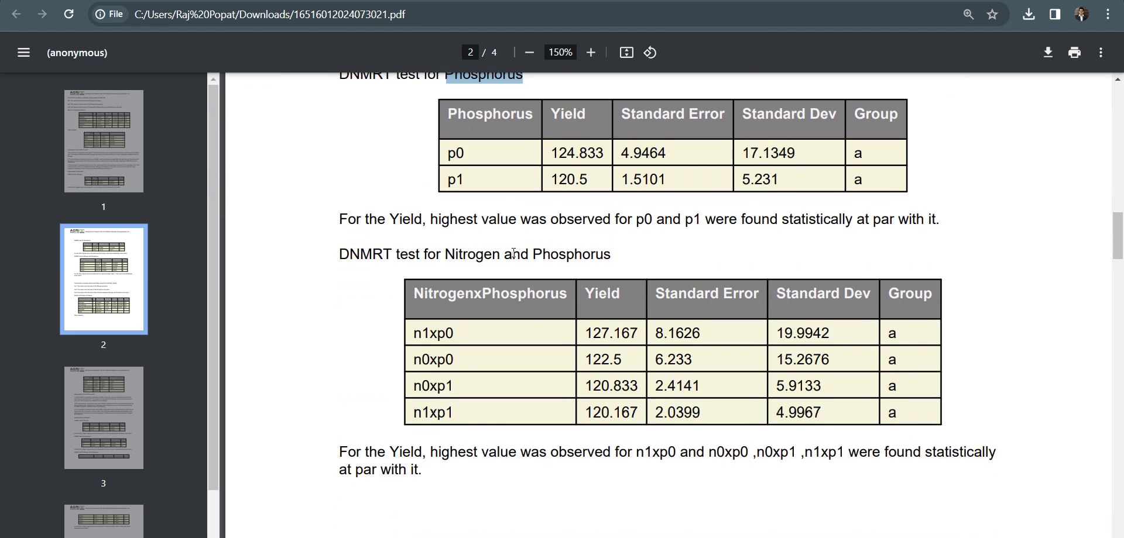
left_click_drag(440, 254, 637, 258)
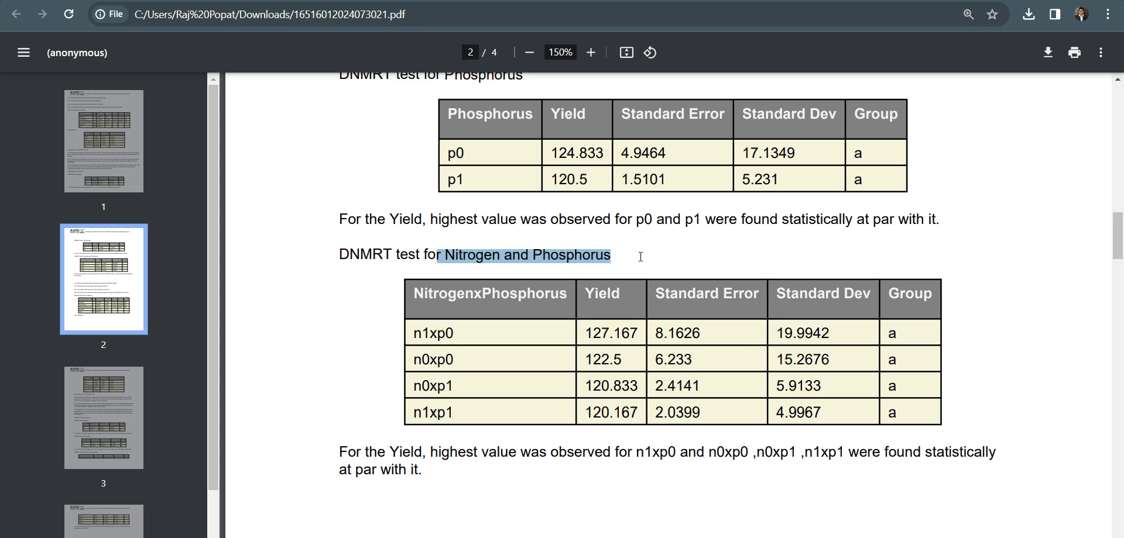
scroll(641, 279, "down", 3)
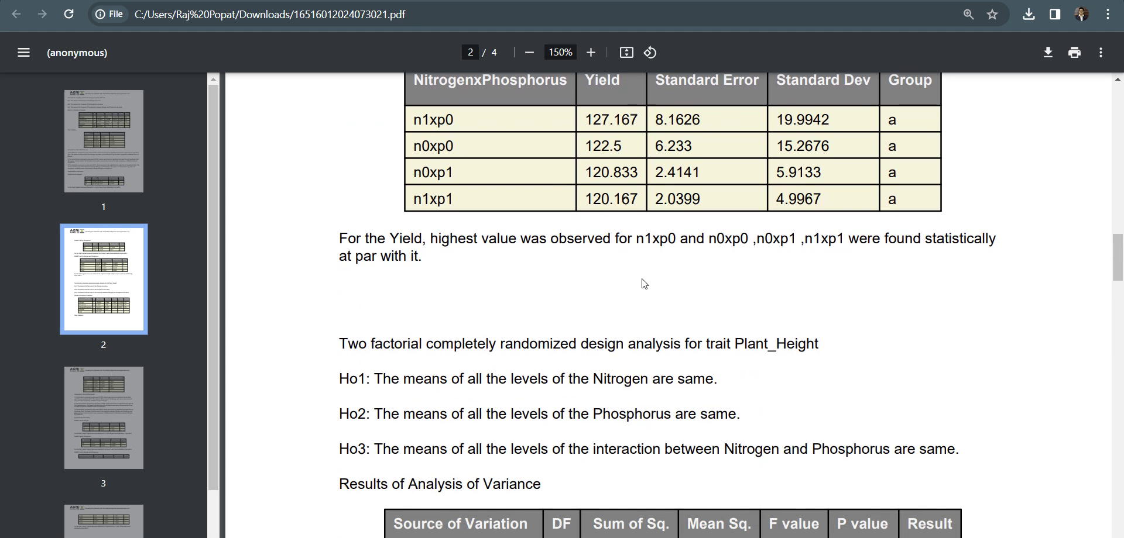
scroll(643, 283, "down", 3)
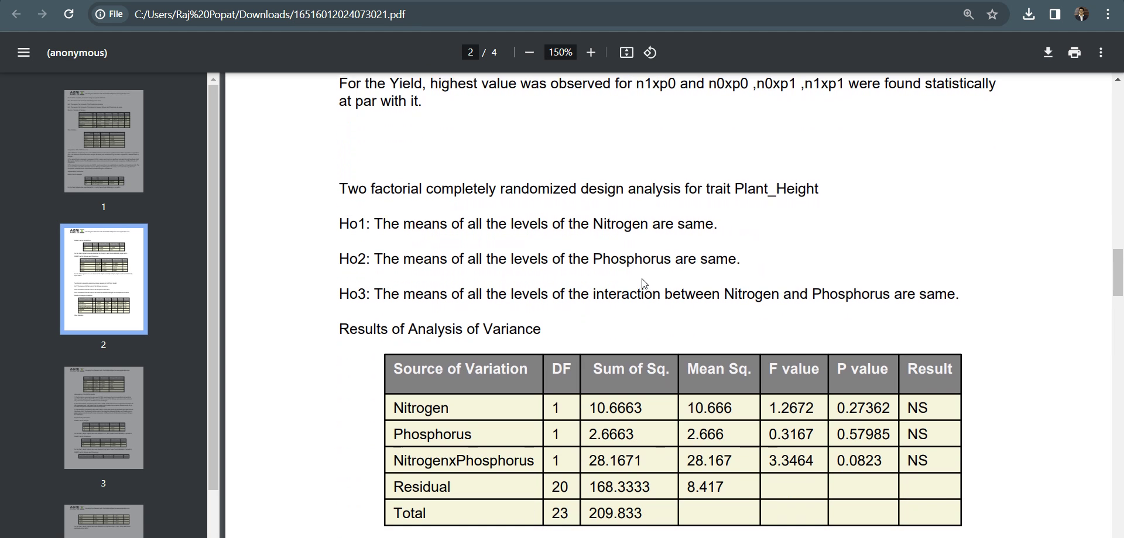
scroll(642, 283, "down", 1)
Step: Highlight 'Plant_Height' in the second trait's analysis heading
scroll(641, 278, "up", 1)
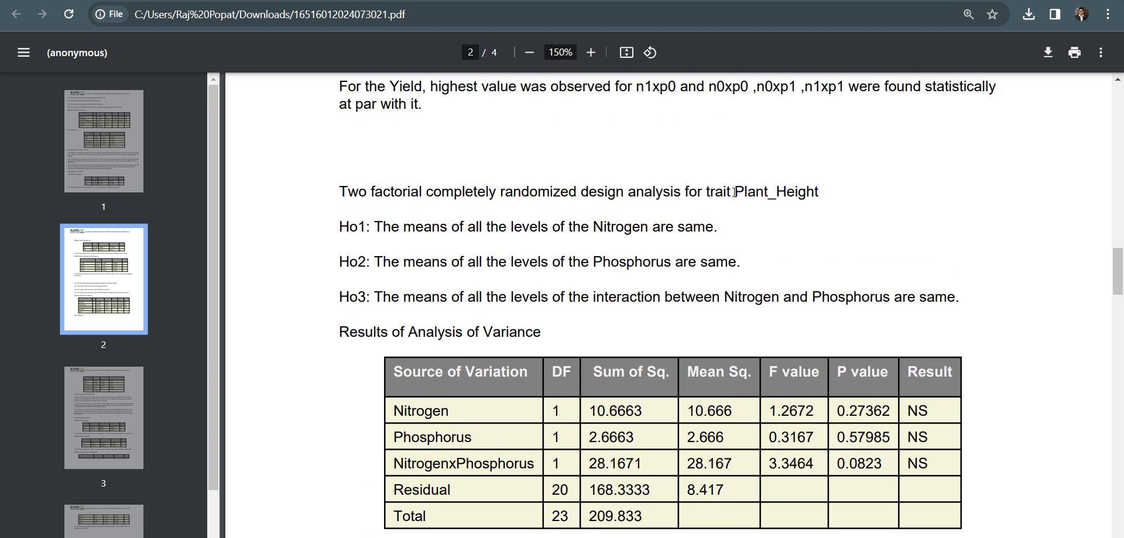
left_click_drag(732, 193, 820, 194)
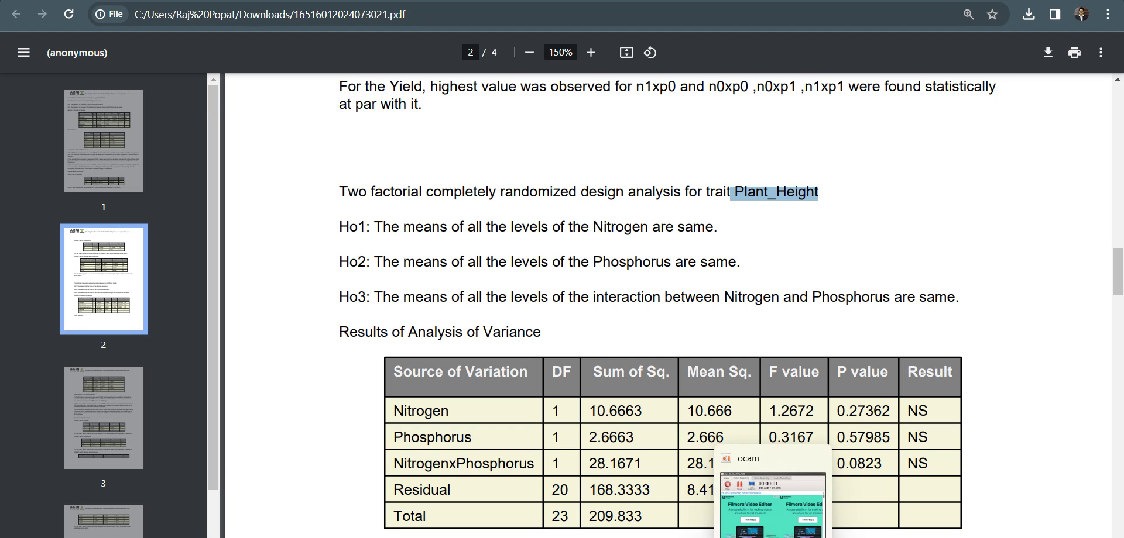
left_click(772, 536)
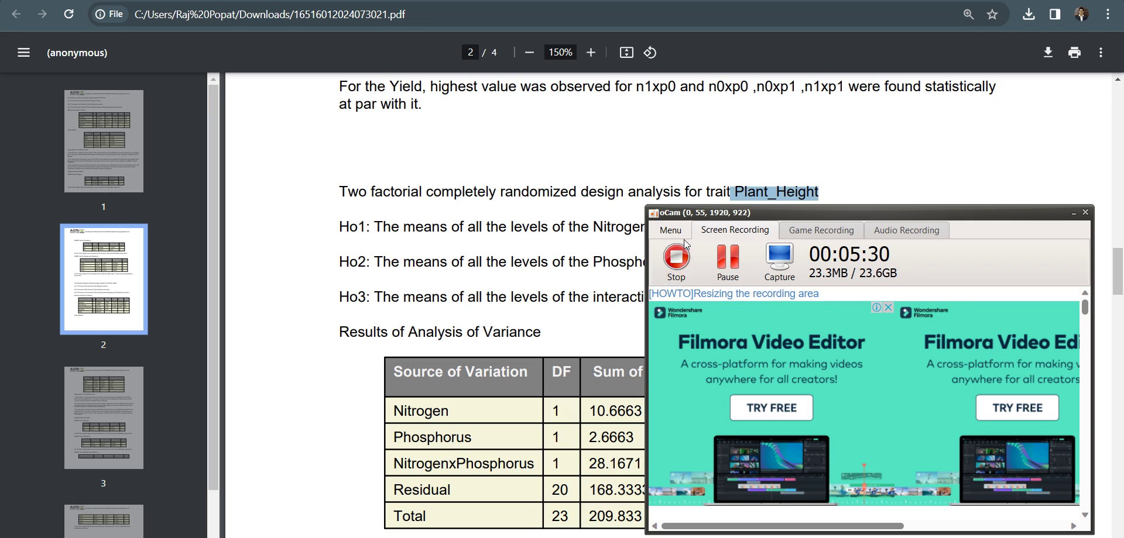